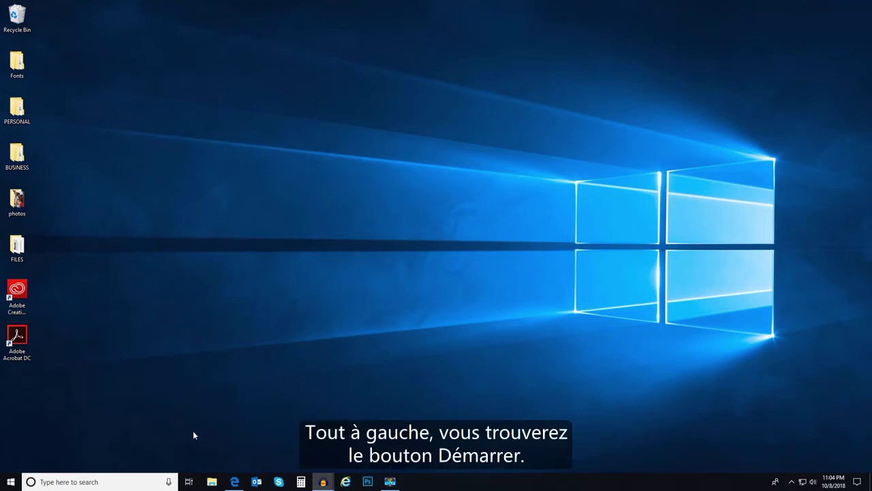
View the Start menu's app list and tiles, and close it again
{"action": "left_click", "coordinate": [12, 485]}
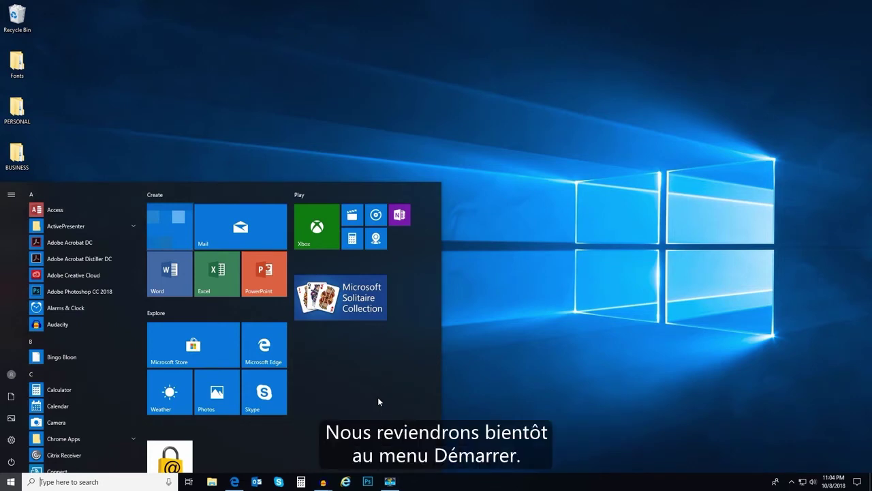
{"action": "left_click", "coordinate": [470, 384]}
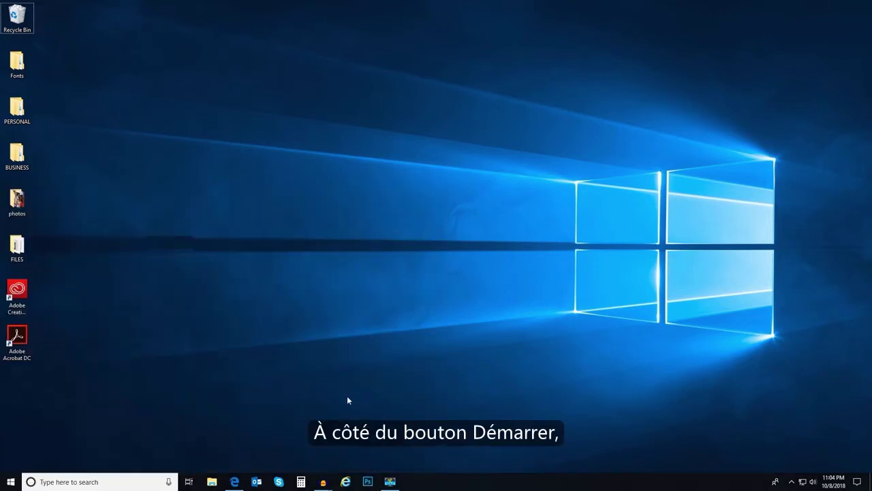
Search Windows for "Shetland", dismiss the results, and try Cortana's voice listening before closing it
{"action": "left_click", "coordinate": [59, 482]}
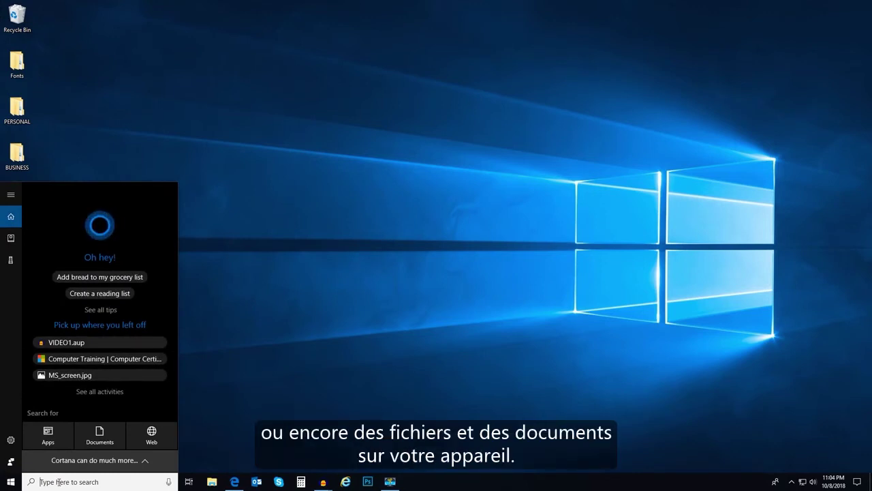
{"action": "type", "text": "Shetland"}
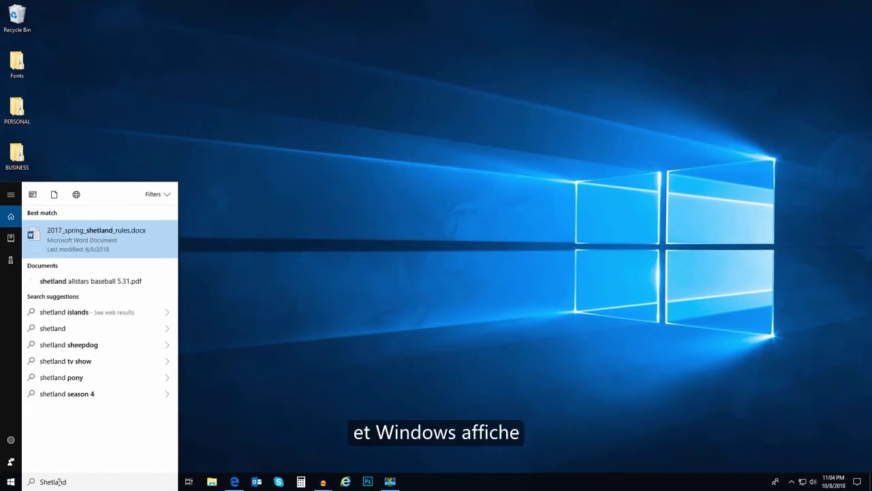
{"action": "left_click", "coordinate": [200, 241]}
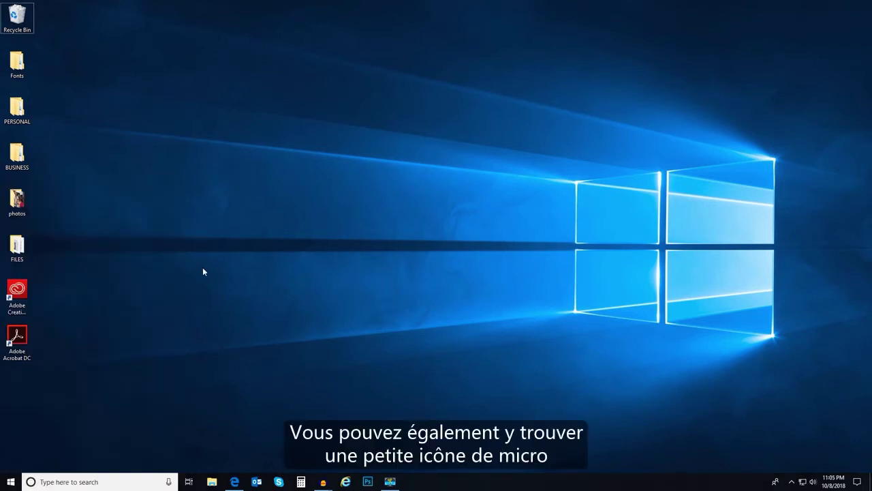
{"action": "left_click", "coordinate": [169, 481]}
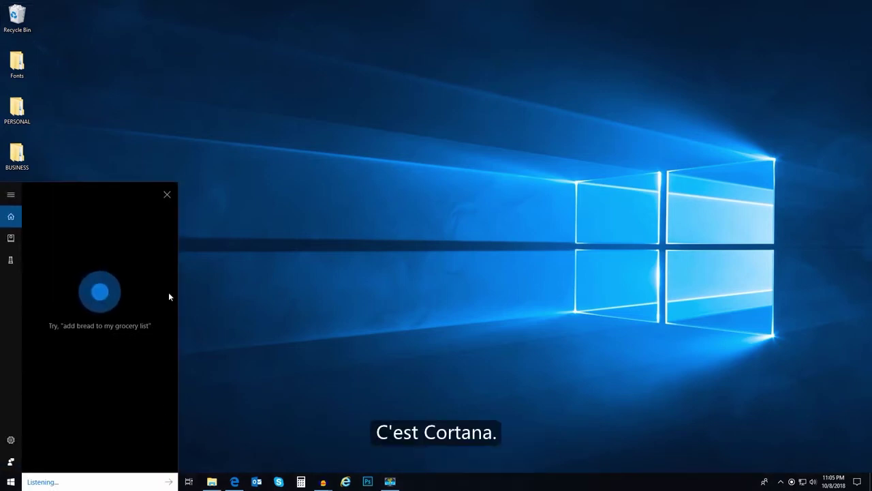
{"action": "left_click", "coordinate": [167, 195]}
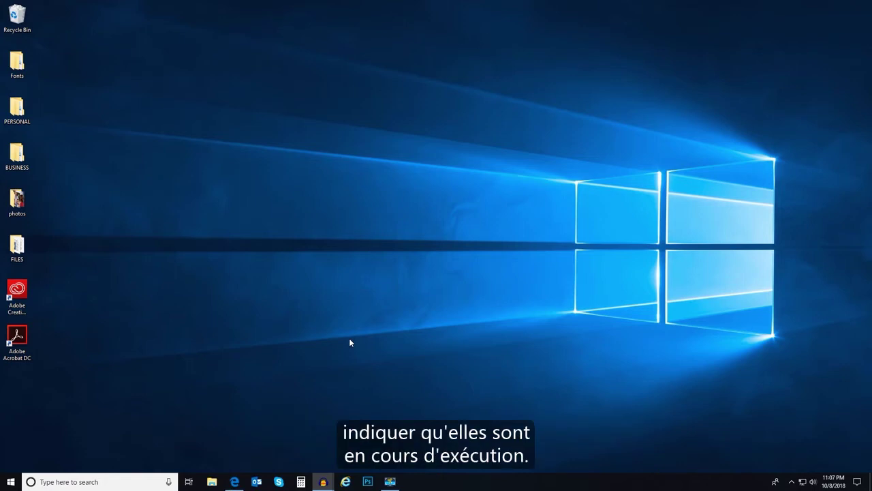
Find Publisher by searching for "Microsoft" and pin it to the taskbar
{"action": "left_click", "coordinate": [78, 481]}
{"action": "type", "text": "M"}
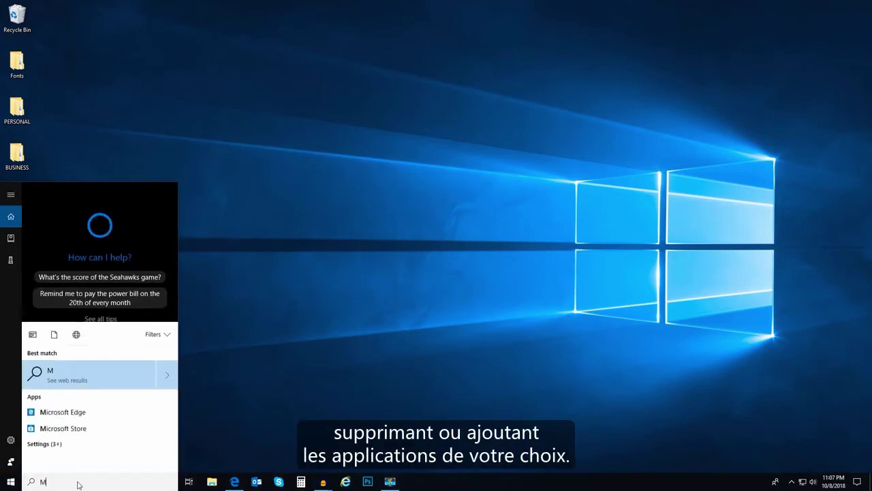
{"action": "type", "text": "icrosoft"}
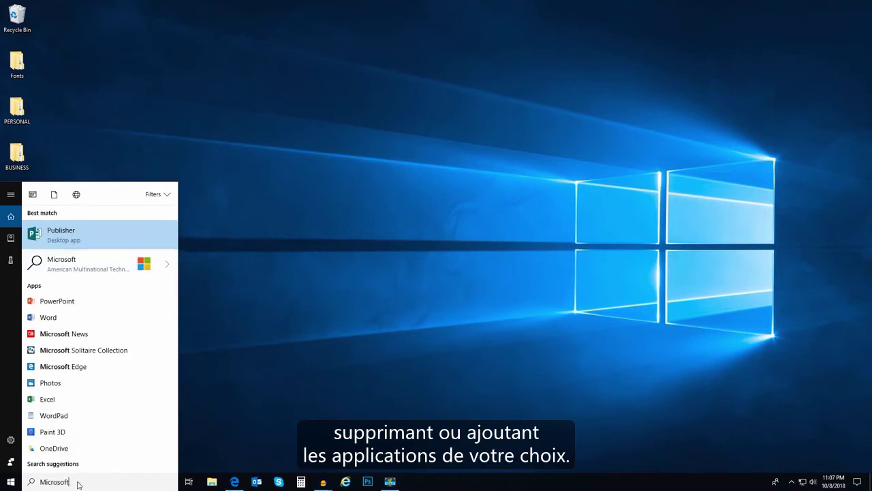
{"action": "right_click", "coordinate": [97, 227]}
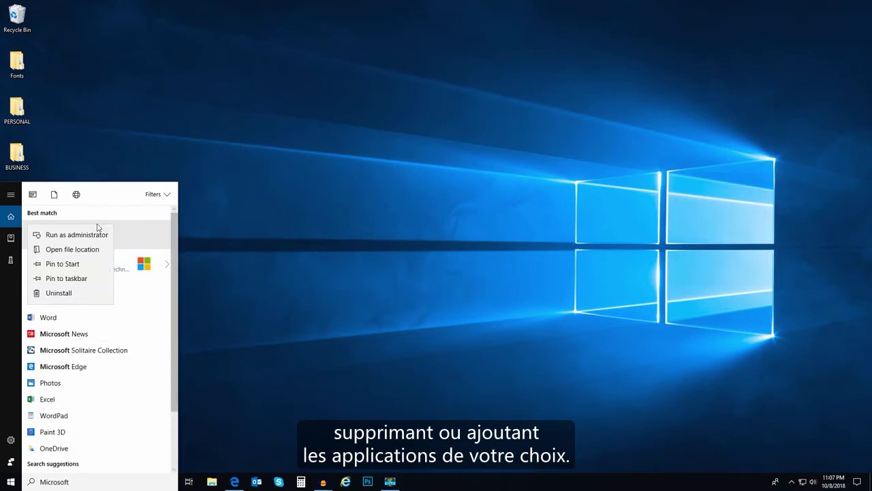
{"action": "left_click", "coordinate": [80, 278]}
{"action": "left_click", "coordinate": [567, 349]}
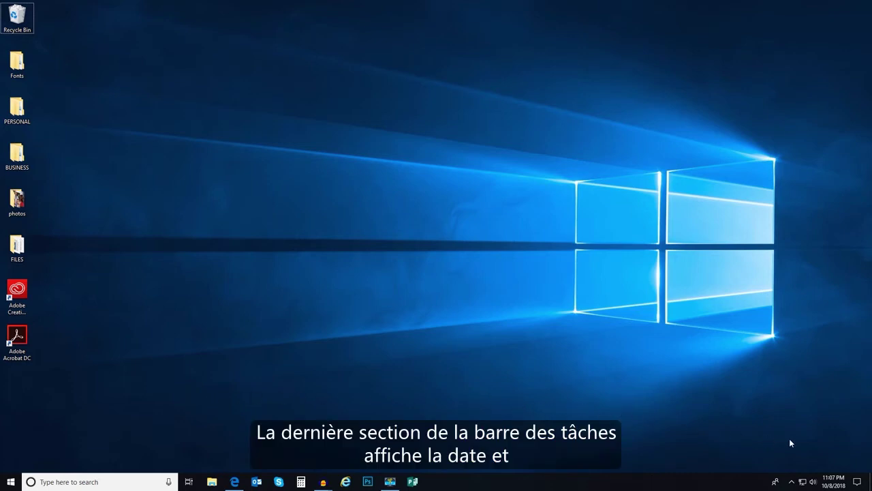
View the clock's calendar and the speaker volume control, closing each without changes
{"action": "mouse_move", "coordinate": [838, 483]}
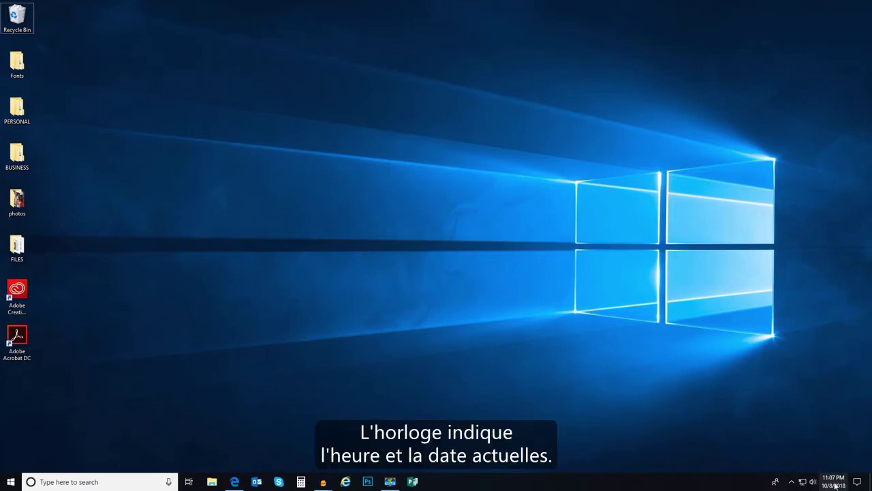
{"action": "left_click", "coordinate": [836, 483]}
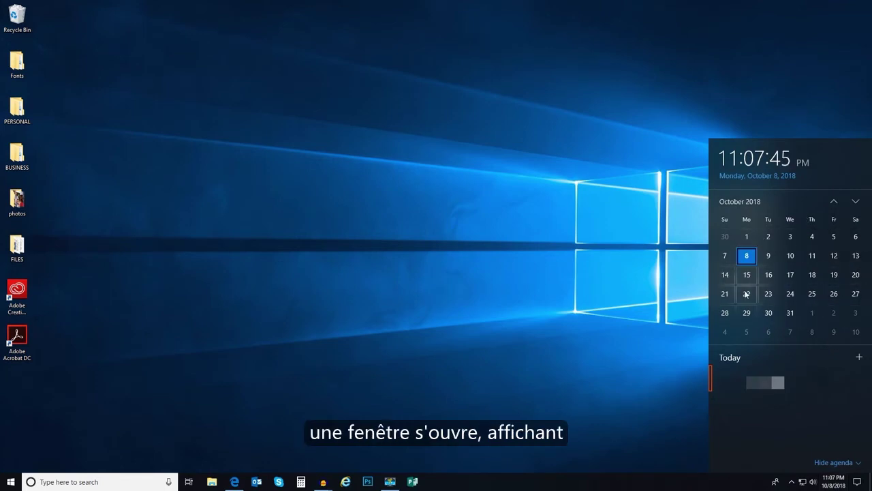
{"action": "left_click", "coordinate": [654, 351]}
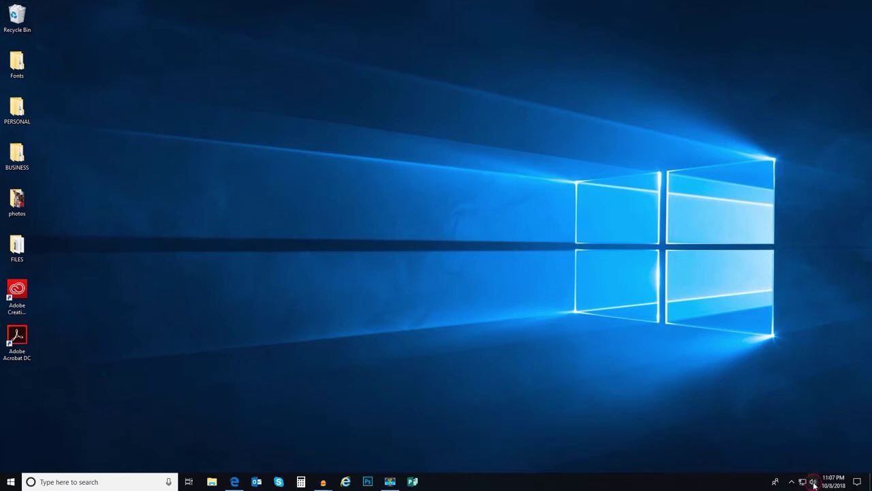
{"action": "left_click", "coordinate": [813, 483]}
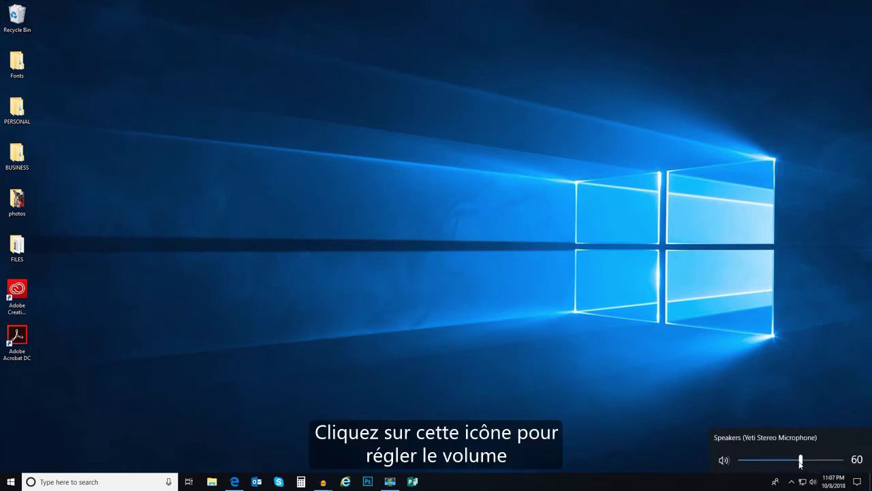
{"action": "left_click", "coordinate": [789, 409]}
View the available wireless networks and the network connection's troubleshooting and settings options, and dismiss them
{"action": "mouse_move", "coordinate": [805, 485]}
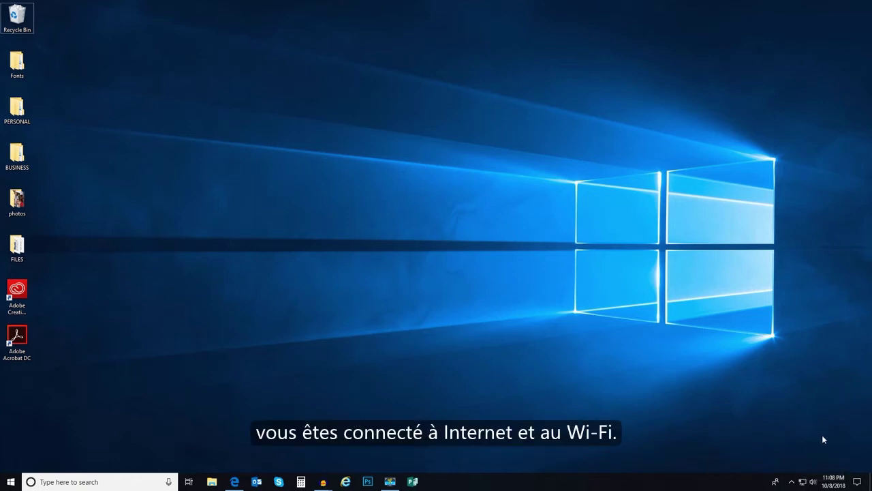
{"action": "left_click", "coordinate": [804, 485]}
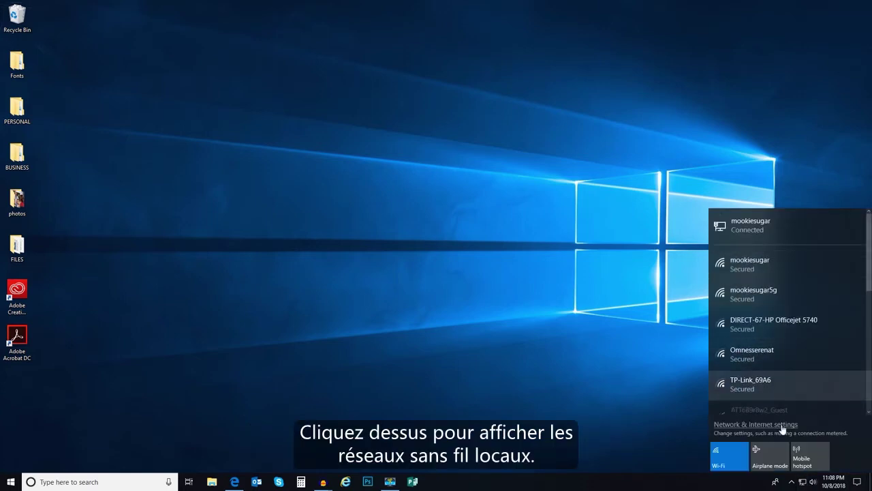
{"action": "right_click", "coordinate": [804, 481]}
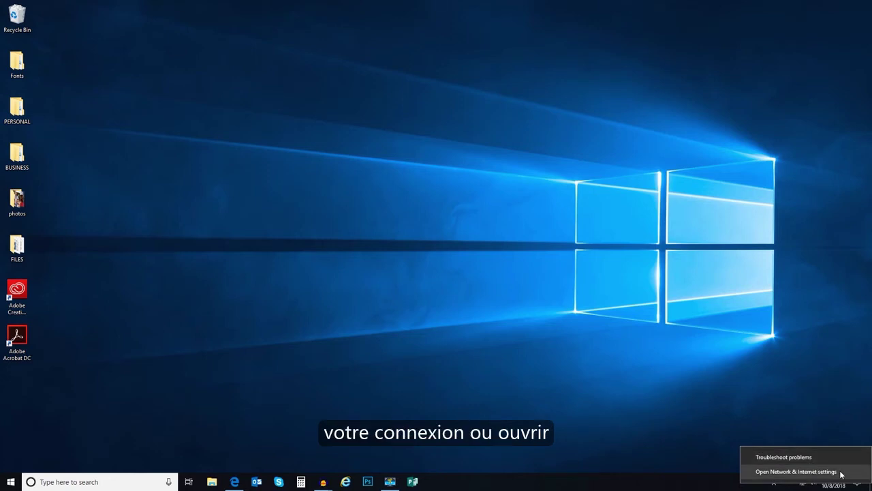
{"action": "left_click", "coordinate": [820, 430]}
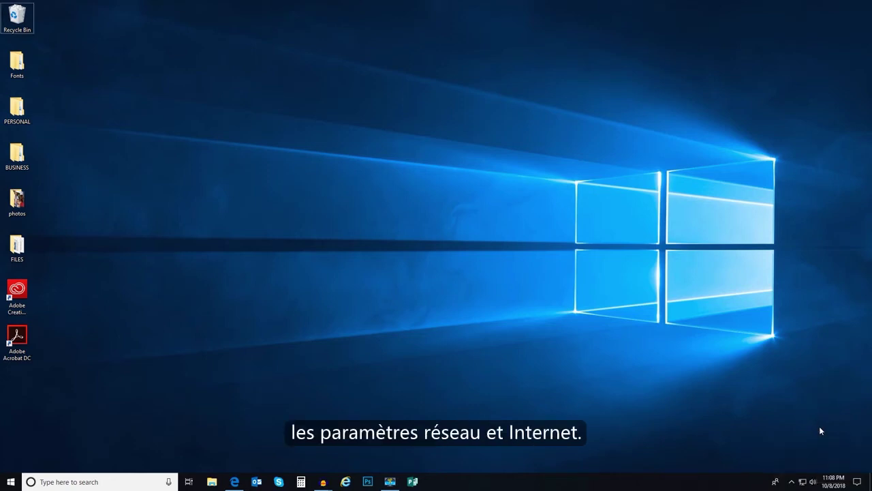
View the notifications and the hidden system tray icons, closing each again
{"action": "left_click", "coordinate": [857, 481]}
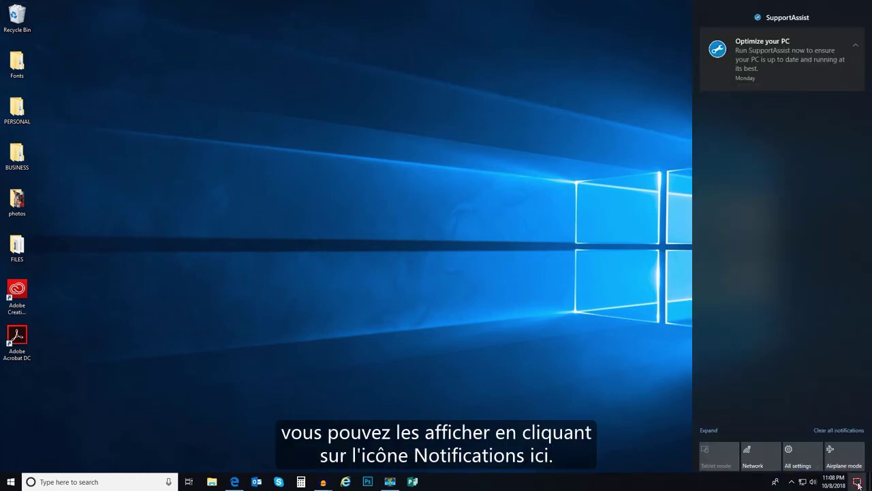
{"action": "left_click", "coordinate": [858, 483]}
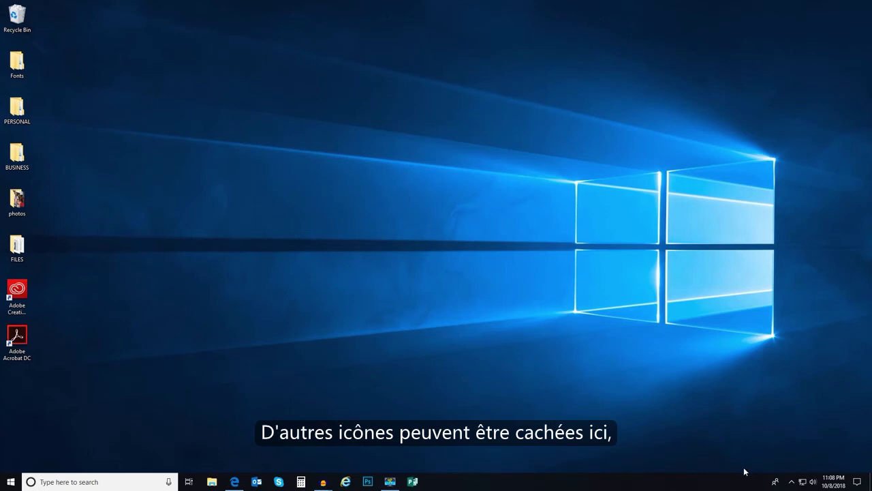
{"action": "left_click", "coordinate": [791, 482]}
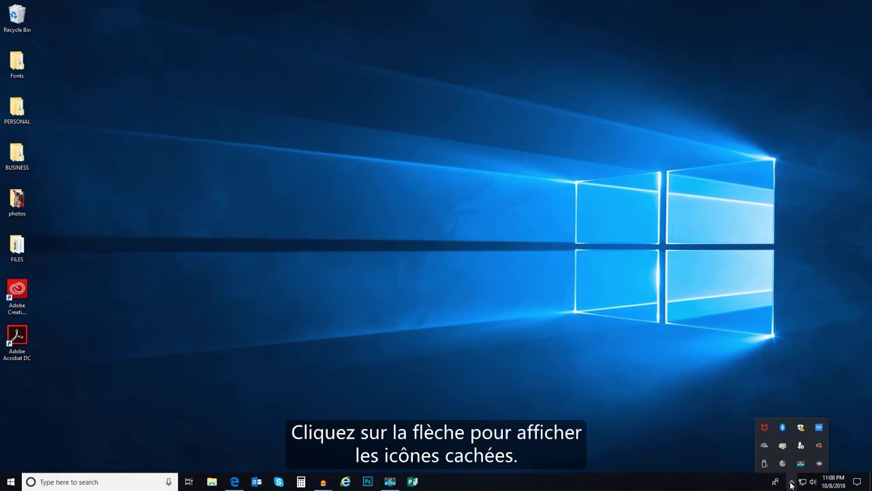
{"action": "left_click", "coordinate": [791, 483]}
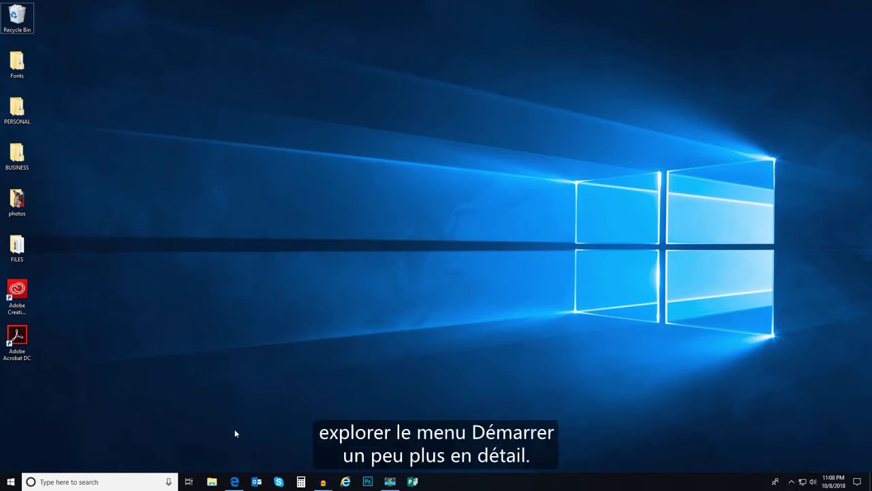
On Start, move the Skype tile into the empty space below Microsoft Solitaire Collection and the Photos tile beneath Microsoft Edge
{"action": "left_click", "coordinate": [11, 482]}
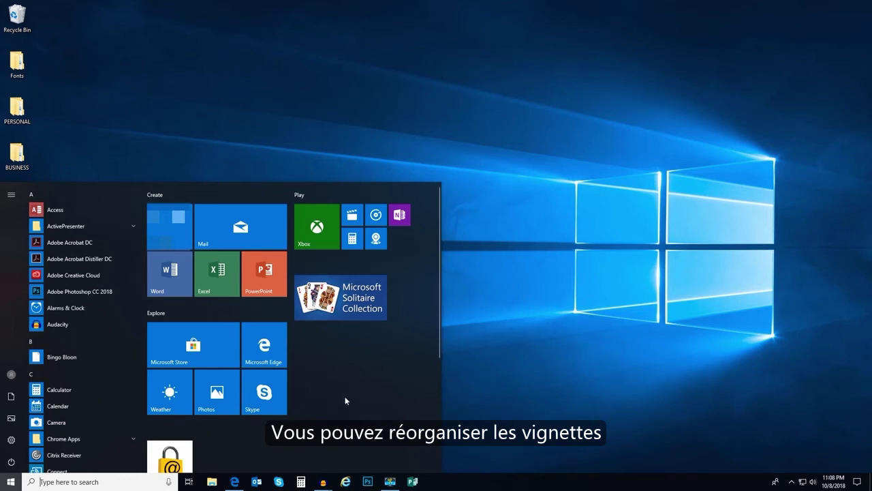
{"action": "left_click_drag", "start_coordinate": [216, 396], "coordinate": [375, 355]}
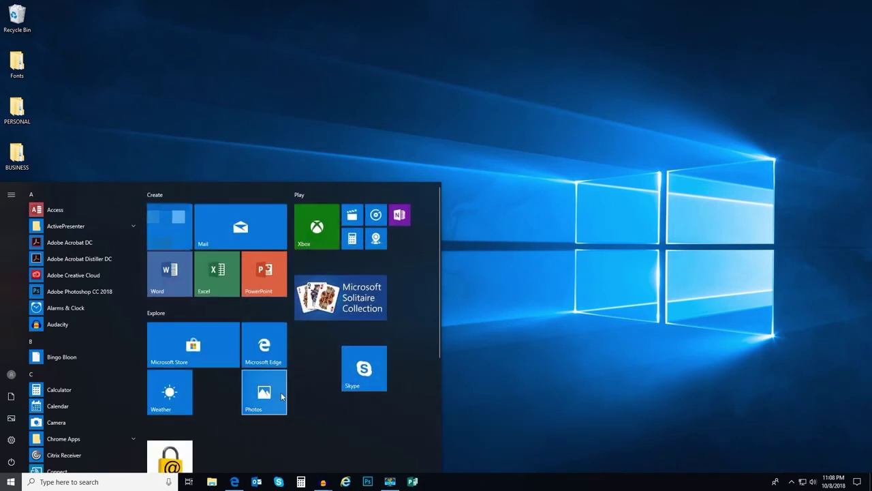
Resize the Microsoft Solitaire Collection tile to Medium
{"action": "right_click", "coordinate": [352, 306]}
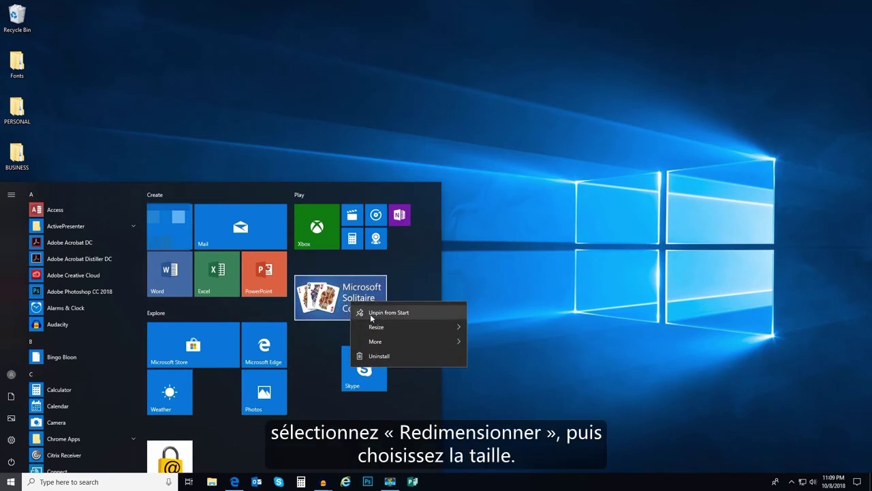
{"action": "mouse_move", "coordinate": [398, 326]}
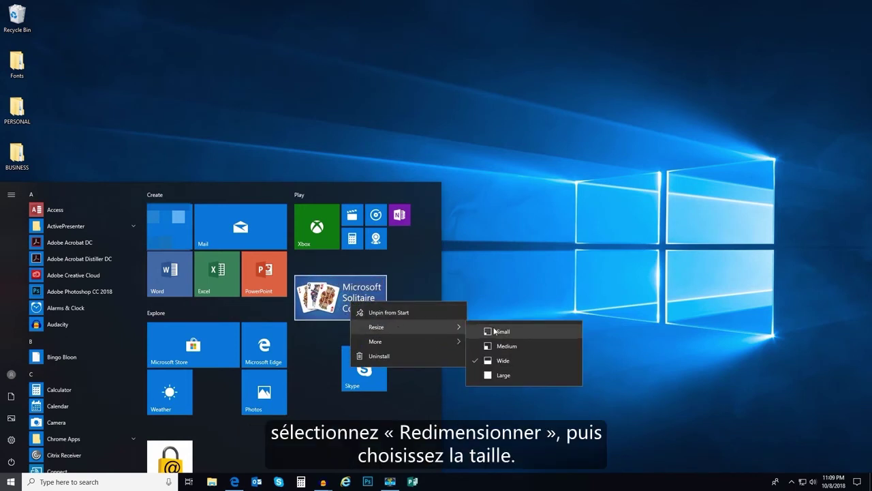
{"action": "left_click", "coordinate": [511, 346]}
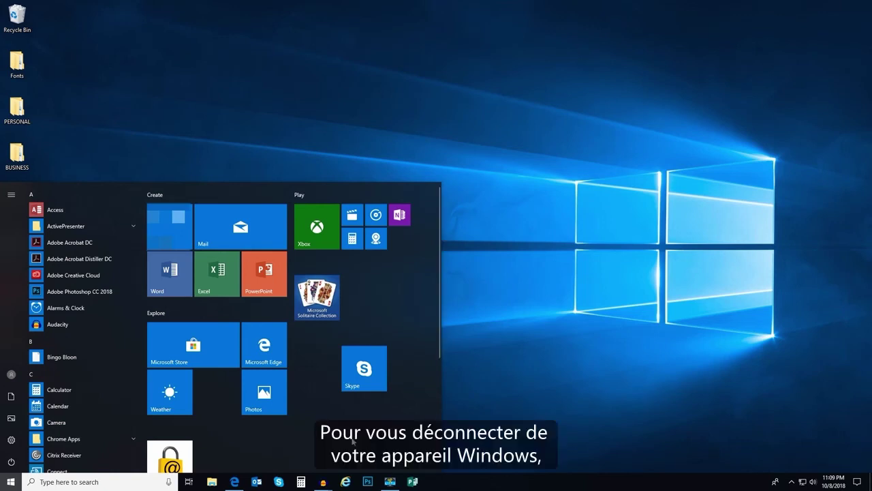
View the account's Lock and Sign out options on Start, and close them without signing out
{"action": "left_click", "coordinate": [10, 482]}
{"action": "left_click", "coordinate": [10, 484]}
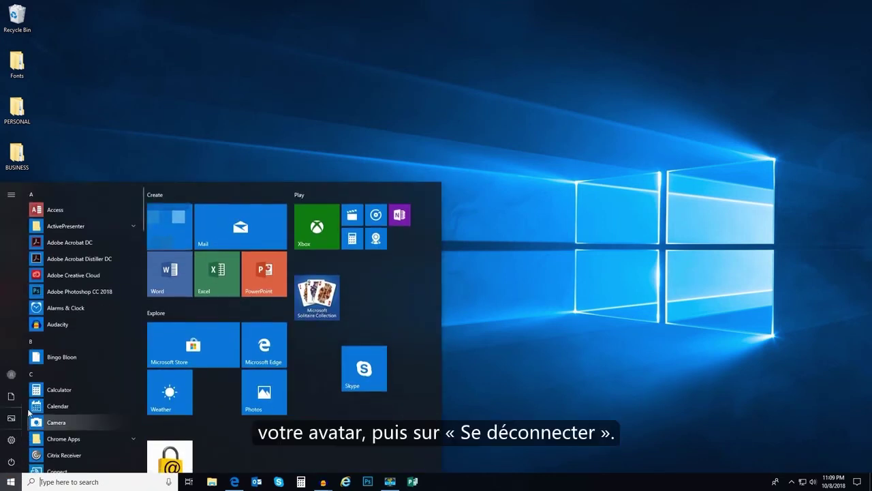
{"action": "left_click", "coordinate": [11, 374]}
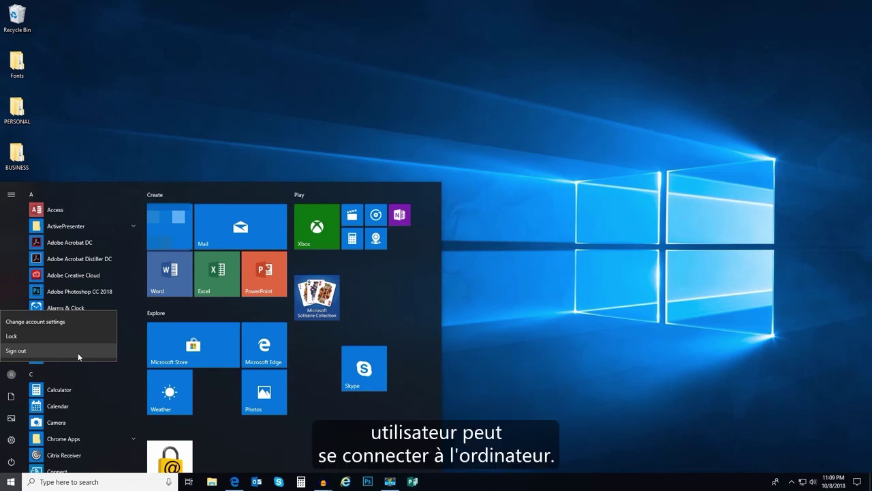
{"action": "left_click", "coordinate": [497, 373]}
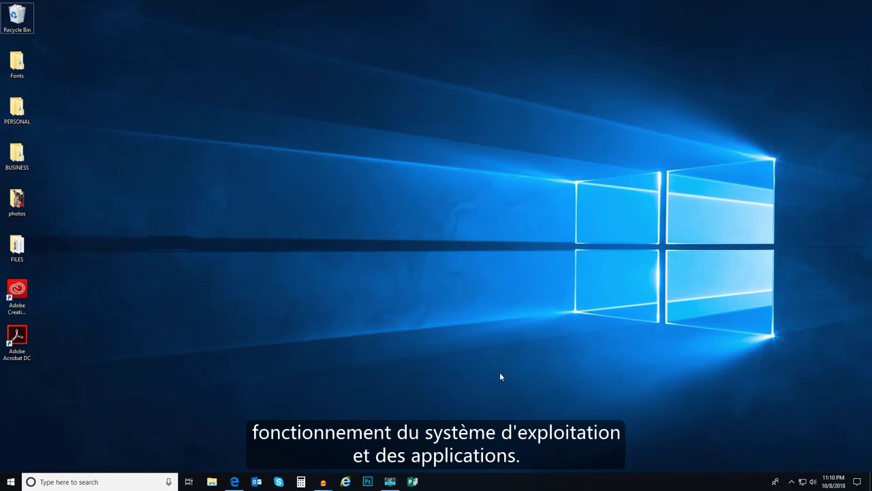
View the Shut down option among the power choices on Start, and close Start without shutting down
{"action": "left_click", "coordinate": [10, 484]}
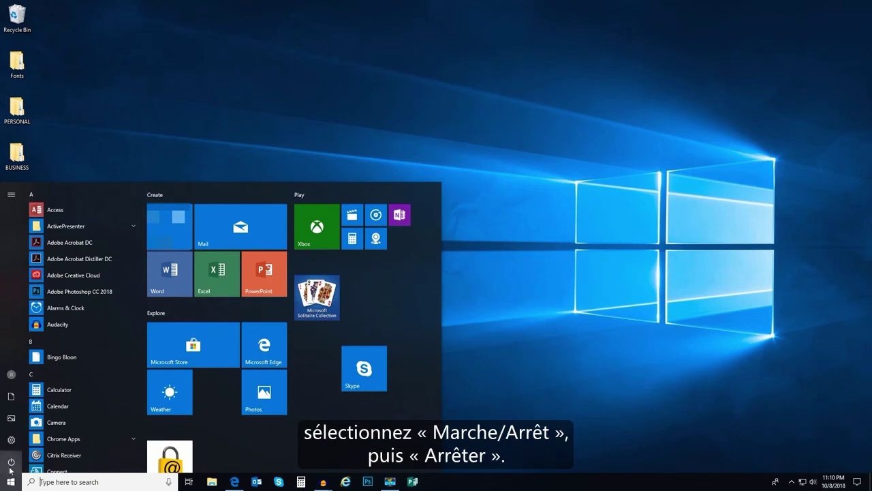
{"action": "left_click", "coordinate": [11, 463]}
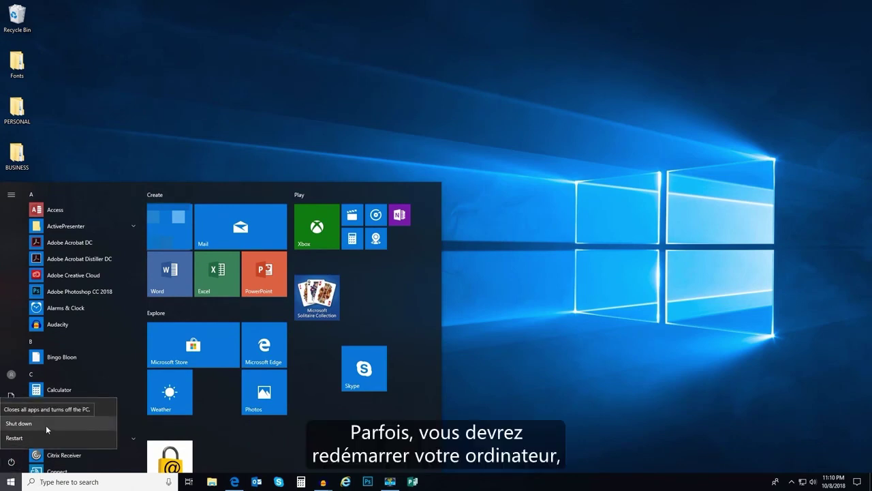
{"action": "left_click", "coordinate": [469, 421]}
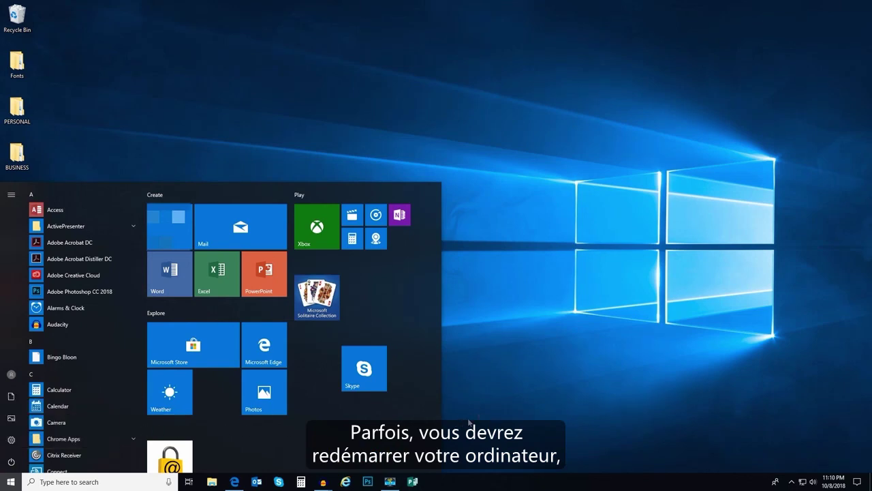
{"action": "left_click", "coordinate": [511, 410]}
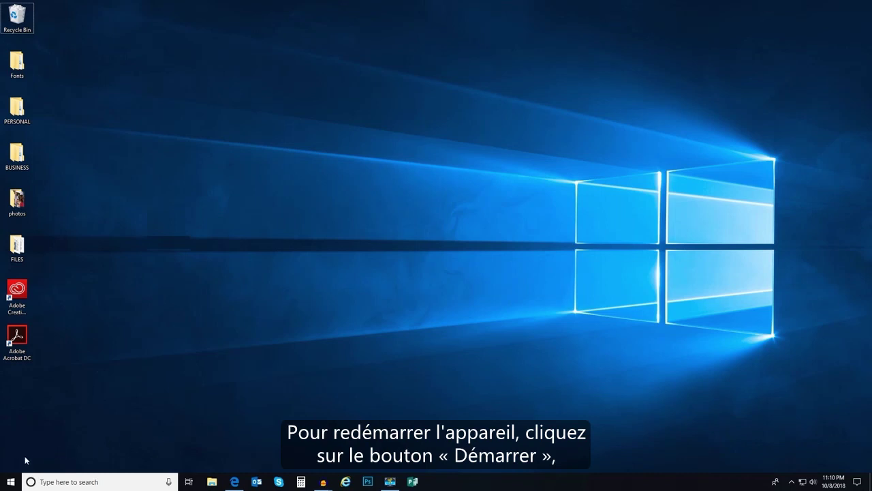
Bring up the power choices on Start again to view Restart, and dismiss them without restarting
{"action": "left_click", "coordinate": [10, 478]}
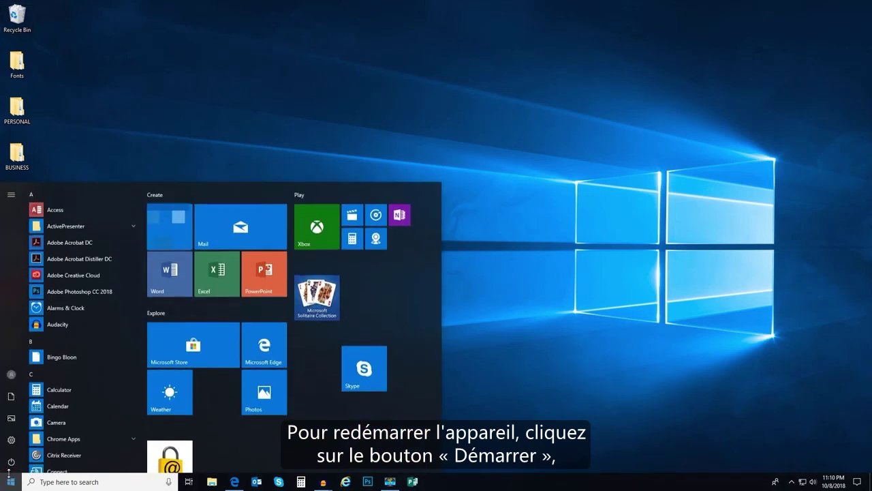
{"action": "left_click", "coordinate": [11, 462]}
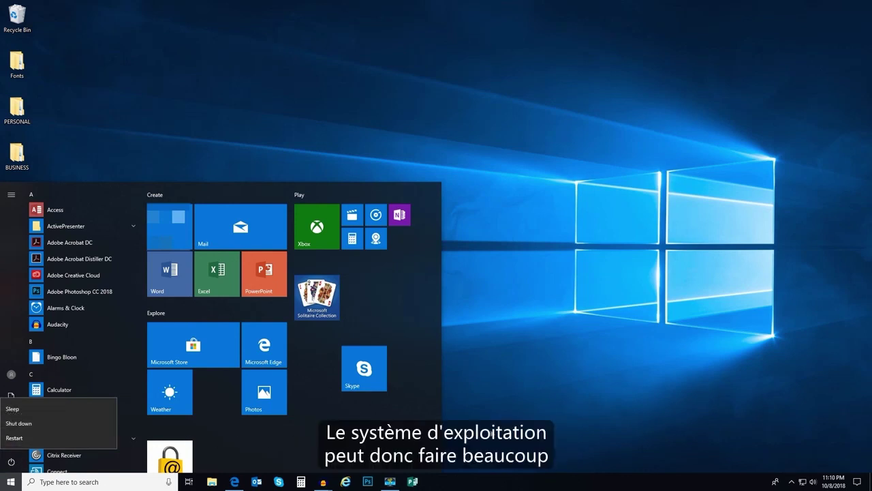
{"action": "left_click", "coordinate": [387, 437]}
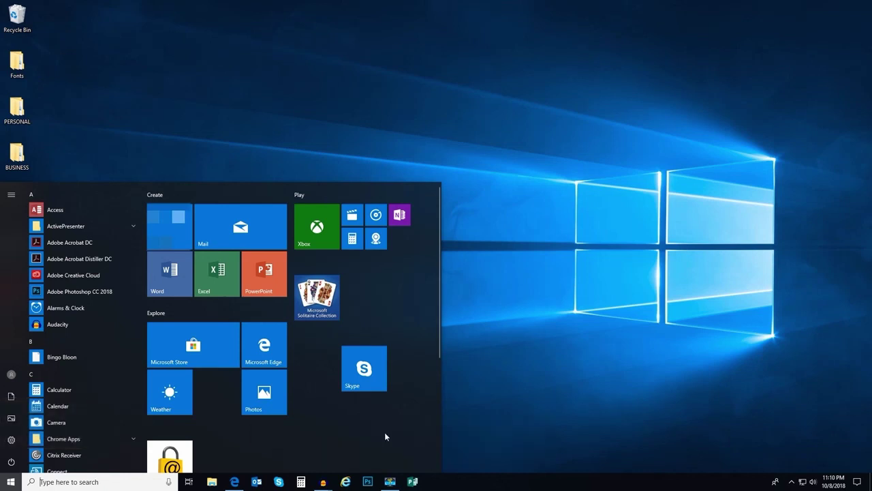